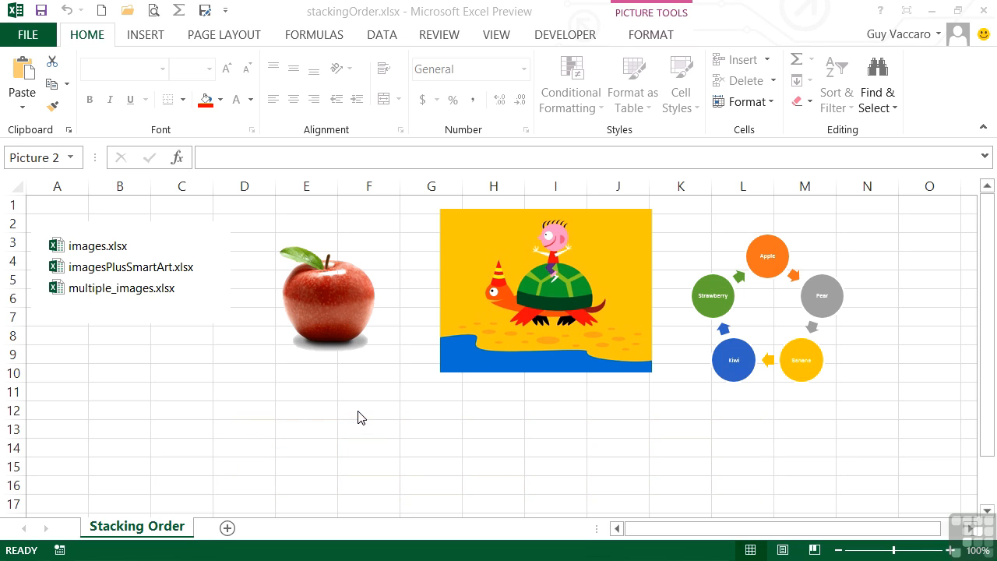
Overlap the apple, turtle picture and SmartArt diagram on the file-list picture, and select each object from back to front
{"action": "left_click", "coordinate": [338, 323]}
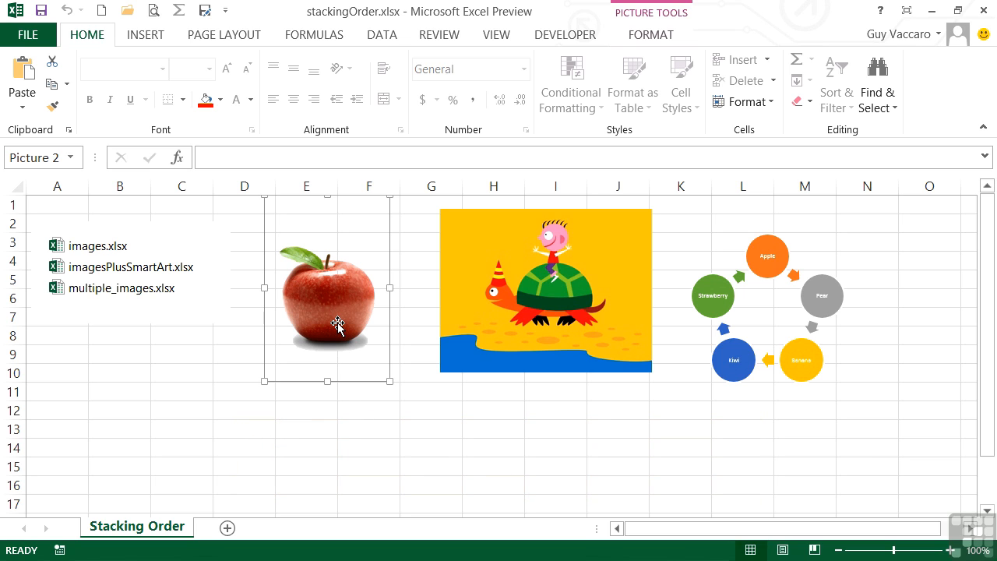
{"action": "left_click_drag", "start_coordinate": [340, 321], "coordinate": [133, 350]}
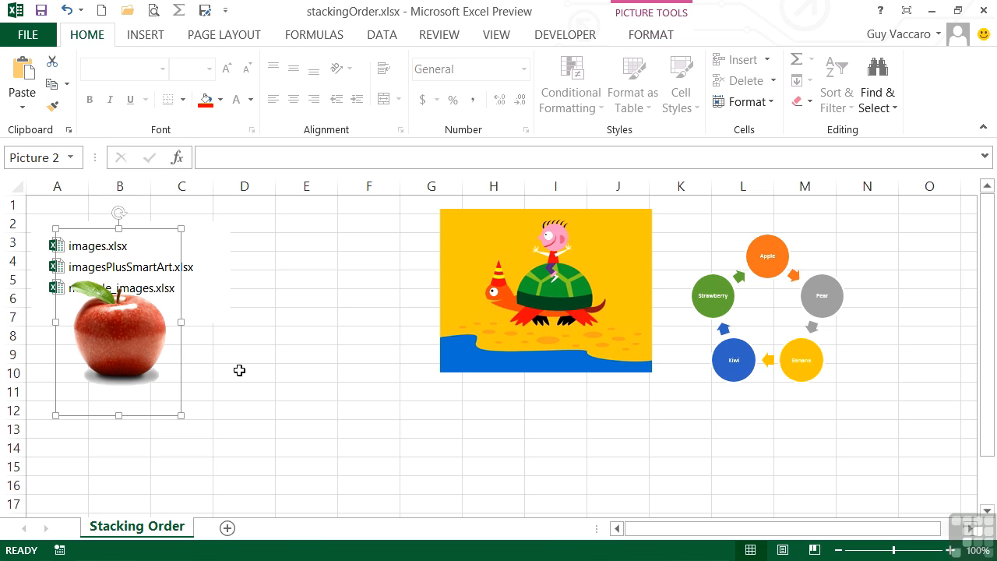
{"action": "left_click_drag", "start_coordinate": [553, 296], "coordinate": [223, 323]}
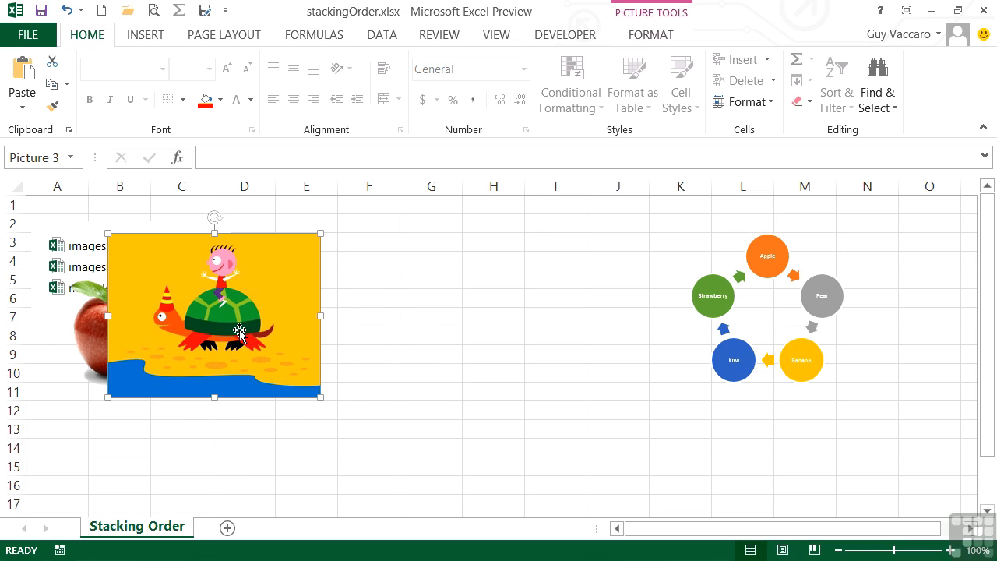
{"action": "left_click", "coordinate": [809, 381]}
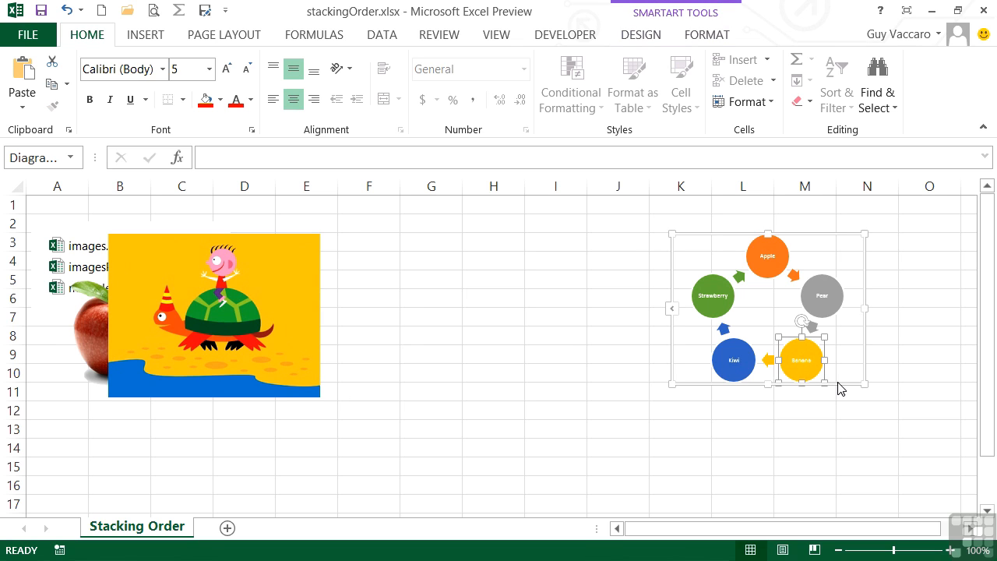
{"action": "left_click_drag", "start_coordinate": [810, 387], "coordinate": [349, 430]}
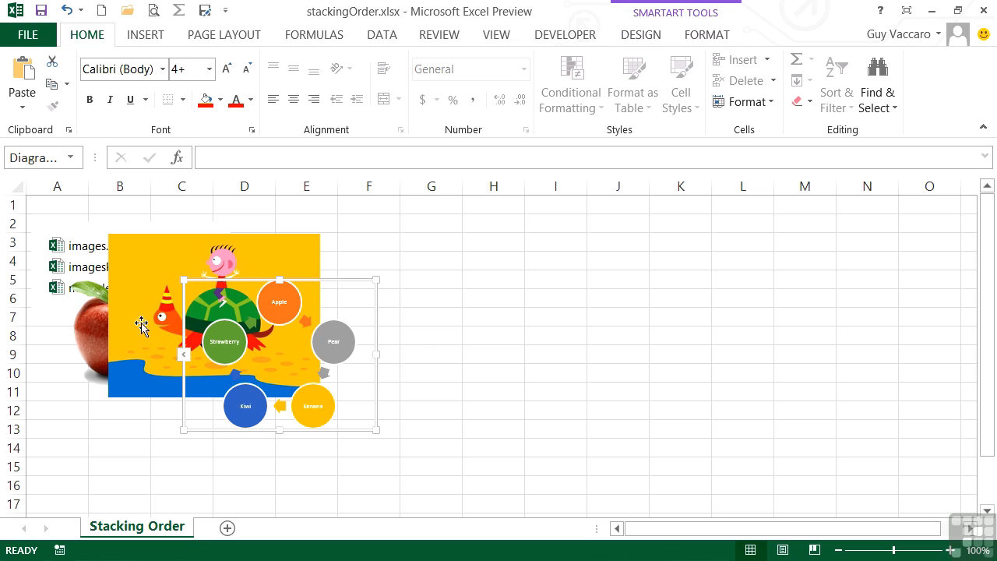
{"action": "left_click", "coordinate": [47, 272]}
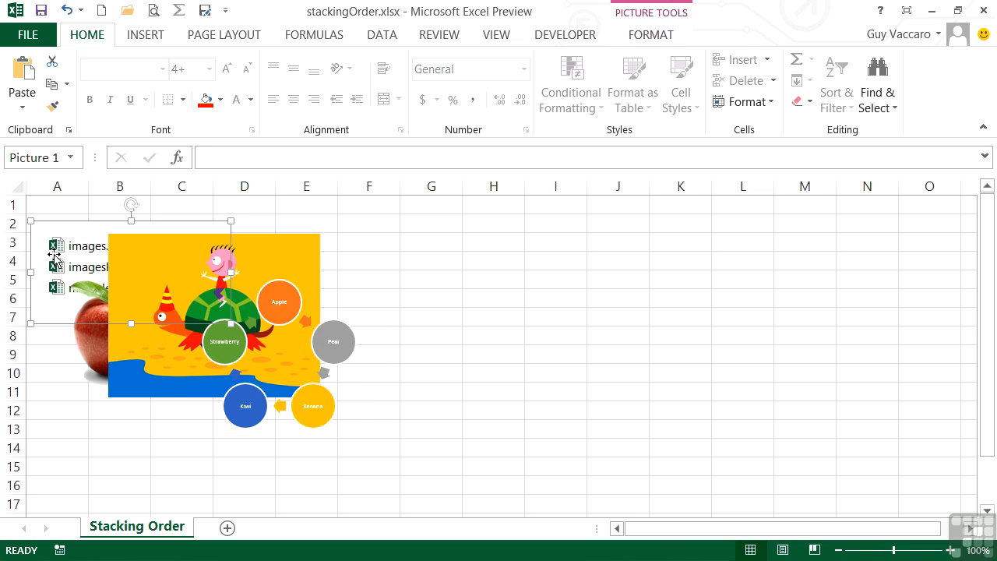
{"action": "left_click", "coordinate": [93, 340]}
{"action": "left_click", "coordinate": [227, 275]}
{"action": "left_click", "coordinate": [277, 303]}
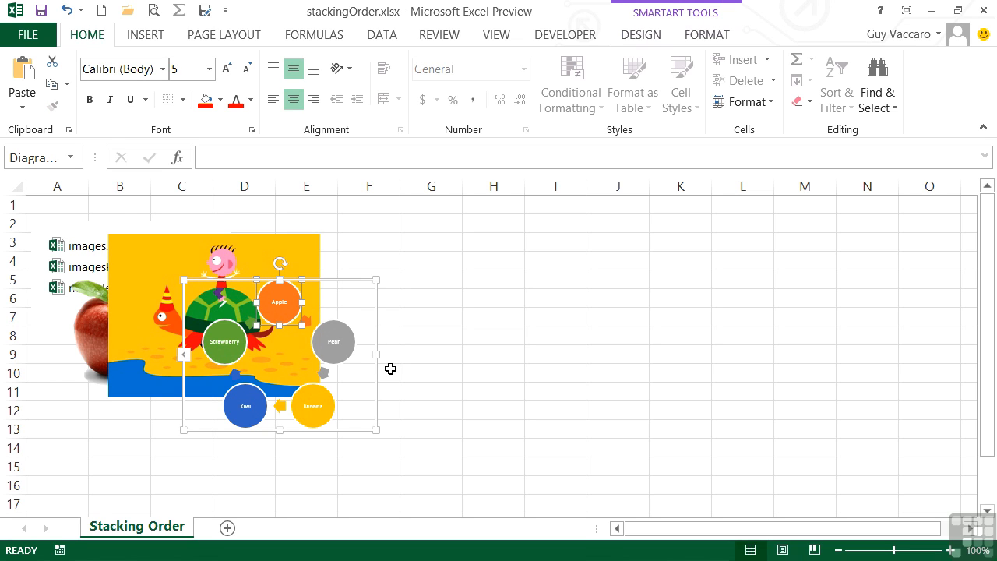
Move the turtle picture away from the other objects to column H and enlarge it to about 3.56" high by 4.61" wide
{"action": "left_click", "coordinate": [304, 241]}
{"action": "left_click_drag", "start_coordinate": [248, 252], "coordinate": [602, 212]}
{"action": "left_click_drag", "start_coordinate": [673, 359], "coordinate": [893, 461]}
Move the apple onto the left edge of the turtle picture and bring it to the front
{"action": "left_click", "coordinate": [133, 319]}
{"action": "left_click_drag", "start_coordinate": [123, 338], "coordinate": [436, 284]}
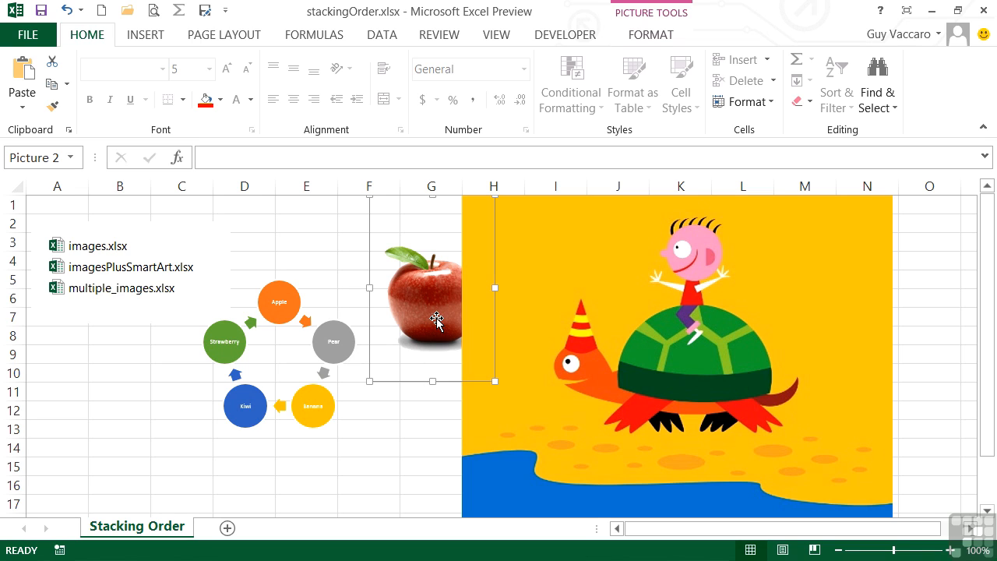
{"action": "left_click", "coordinate": [658, 36]}
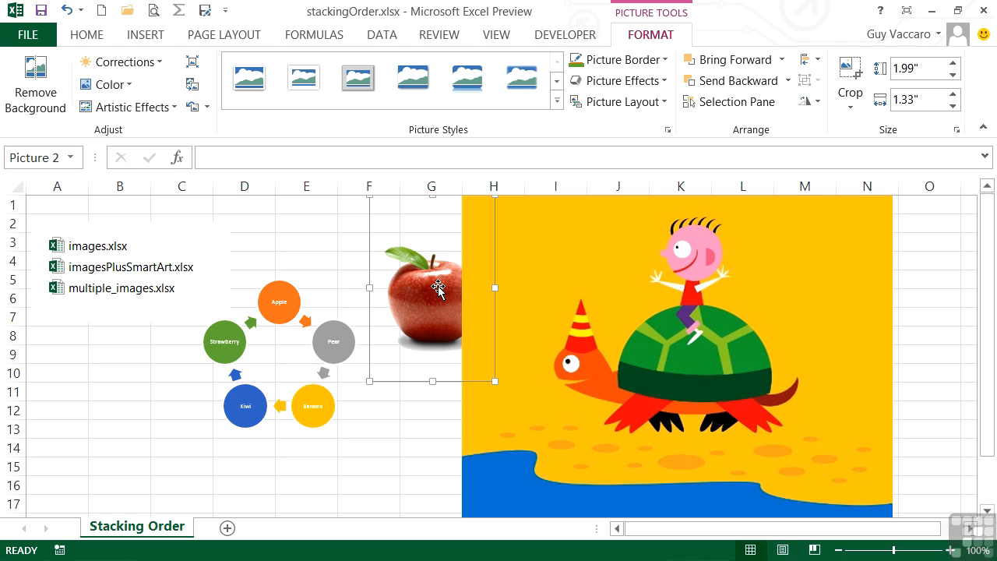
{"action": "left_click", "coordinate": [783, 61]}
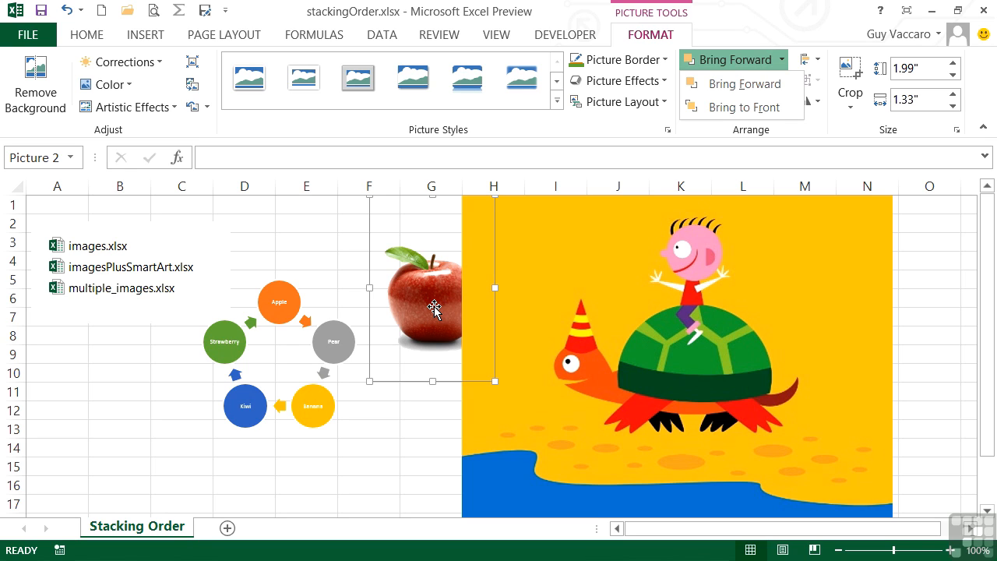
{"action": "left_click", "coordinate": [724, 109]}
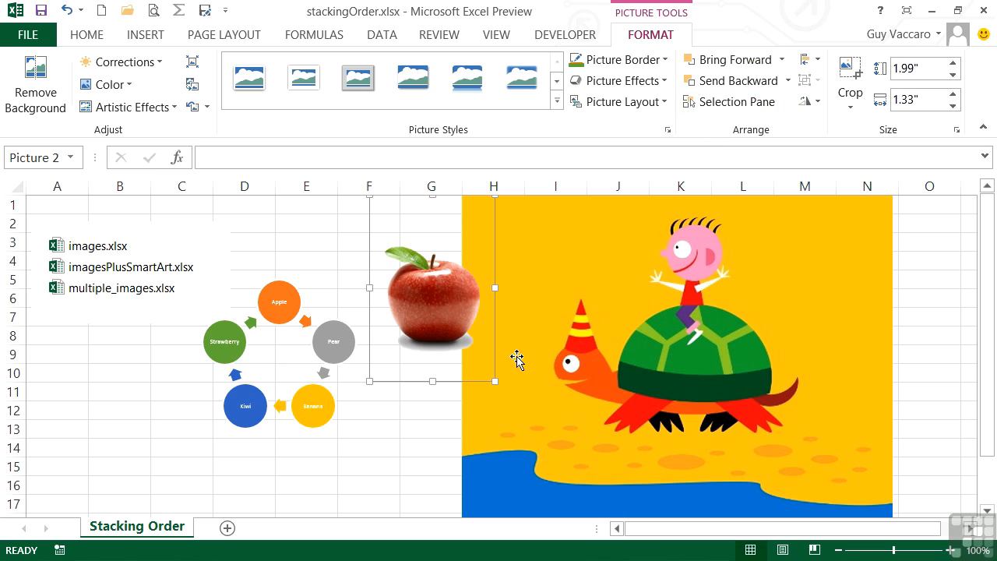
Shrink the apple to about 1.07" high by 0.71" wide and place it in front of the turtle's mouth
{"action": "left_click_drag", "start_coordinate": [438, 323], "coordinate": [535, 403]}
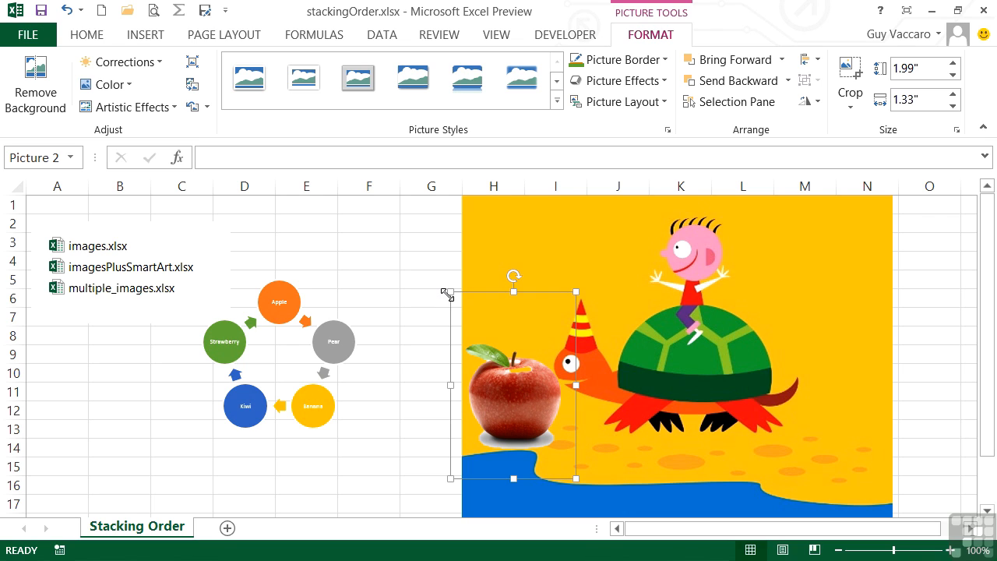
{"action": "left_click_drag", "start_coordinate": [456, 306], "coordinate": [522, 394]}
{"action": "left_click_drag", "start_coordinate": [543, 445], "coordinate": [533, 415]}
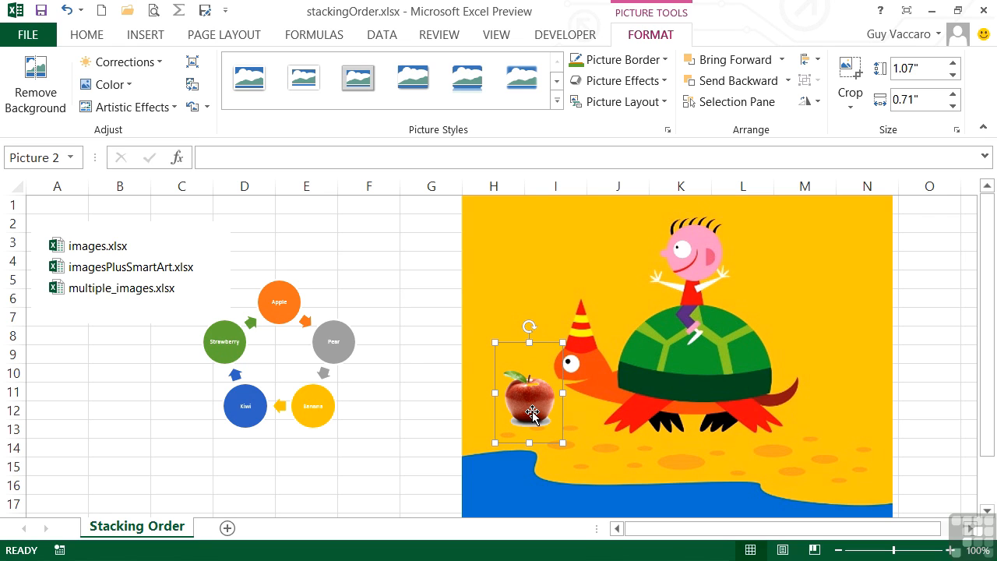
Position the SmartArt diagram over the apple and the lower-left part of the turtle picture, and bring it forward one level
{"action": "left_click", "coordinate": [282, 293]}
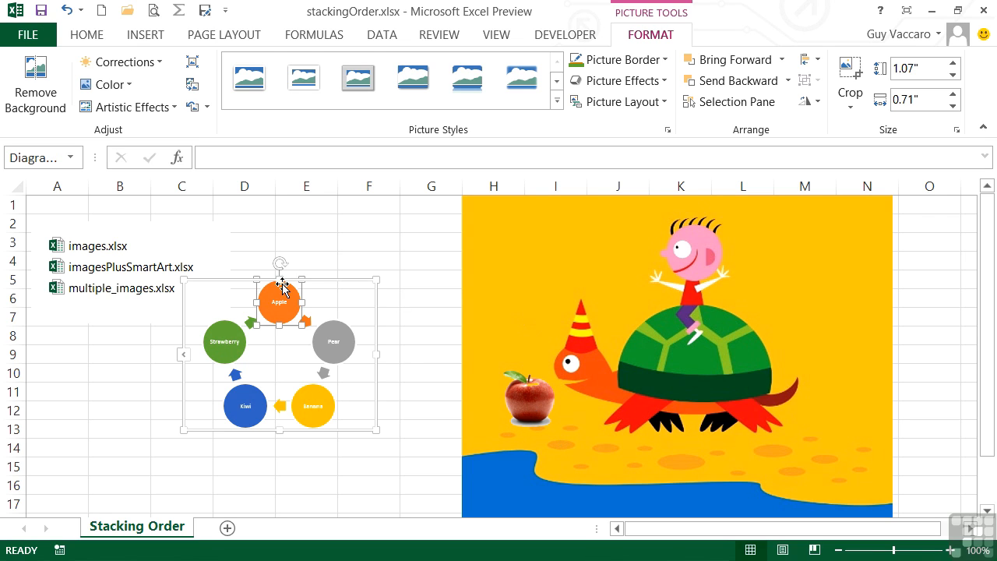
{"action": "left_click_drag", "start_coordinate": [317, 282], "coordinate": [643, 331]}
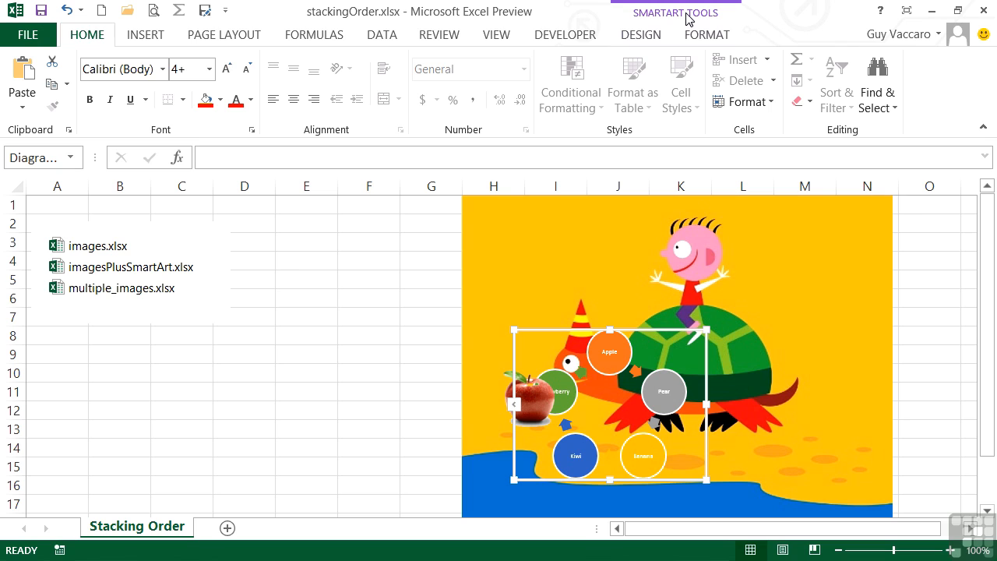
{"action": "left_click", "coordinate": [706, 36]}
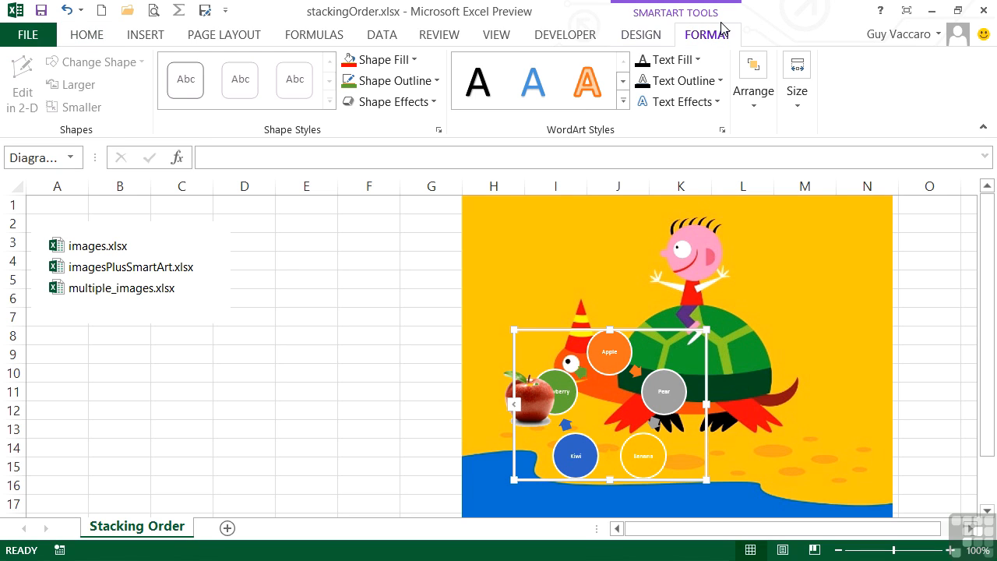
{"action": "left_click", "coordinate": [756, 107]}
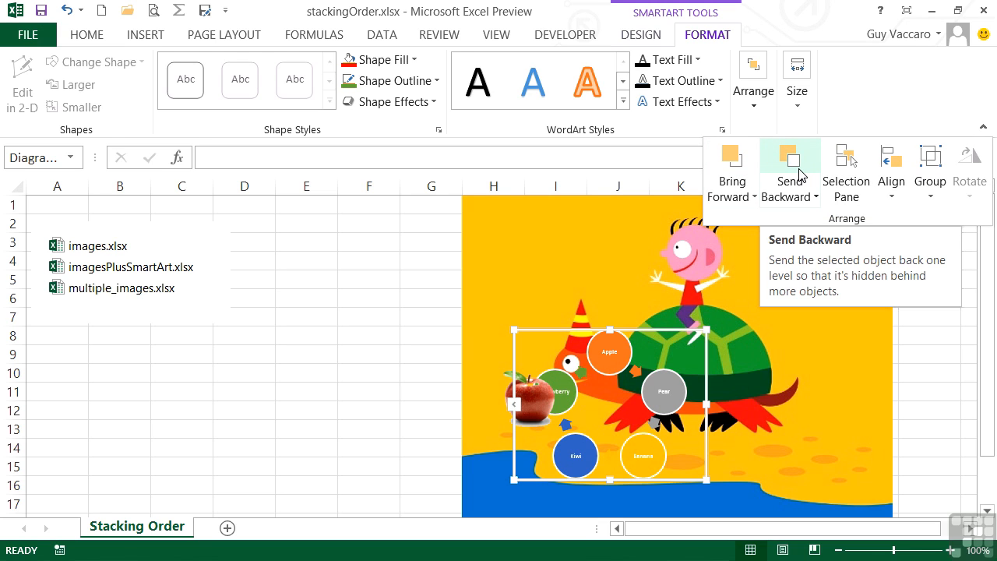
{"action": "left_click", "coordinate": [749, 198]}
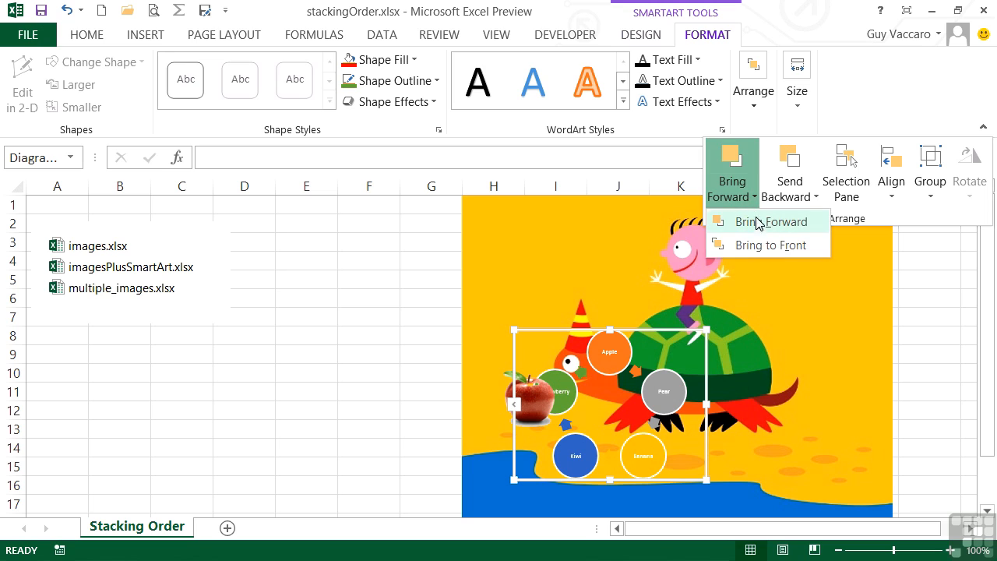
{"action": "left_click", "coordinate": [756, 222]}
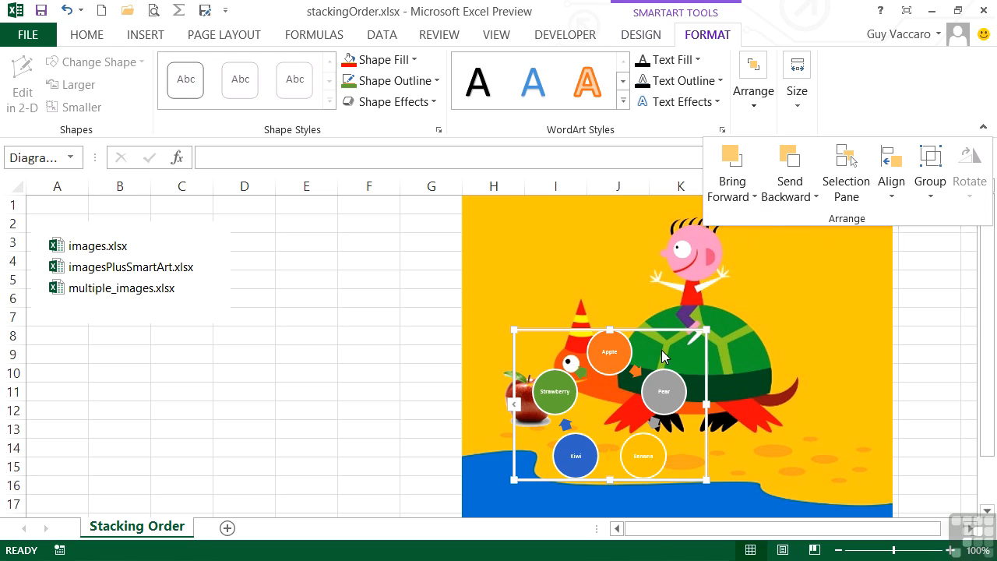
{"action": "left_click", "coordinate": [563, 403]}
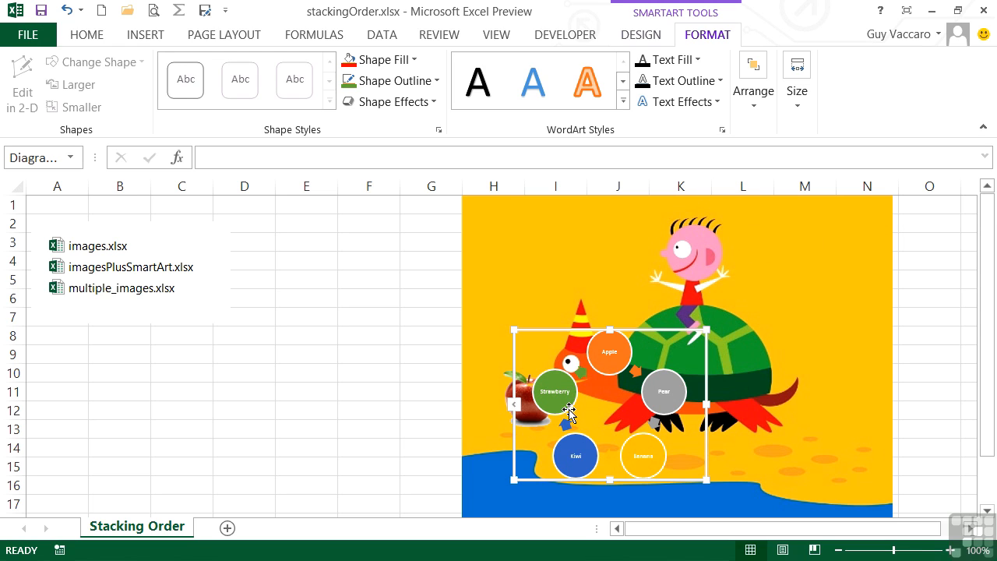
{"action": "left_click", "coordinate": [612, 356]}
{"action": "left_click_drag", "start_coordinate": [672, 333], "coordinate": [636, 362]}
Bring the file-list picture forward above the turtle picture and place it over the turtle picture's upper-right corner
{"action": "left_click", "coordinate": [147, 287]}
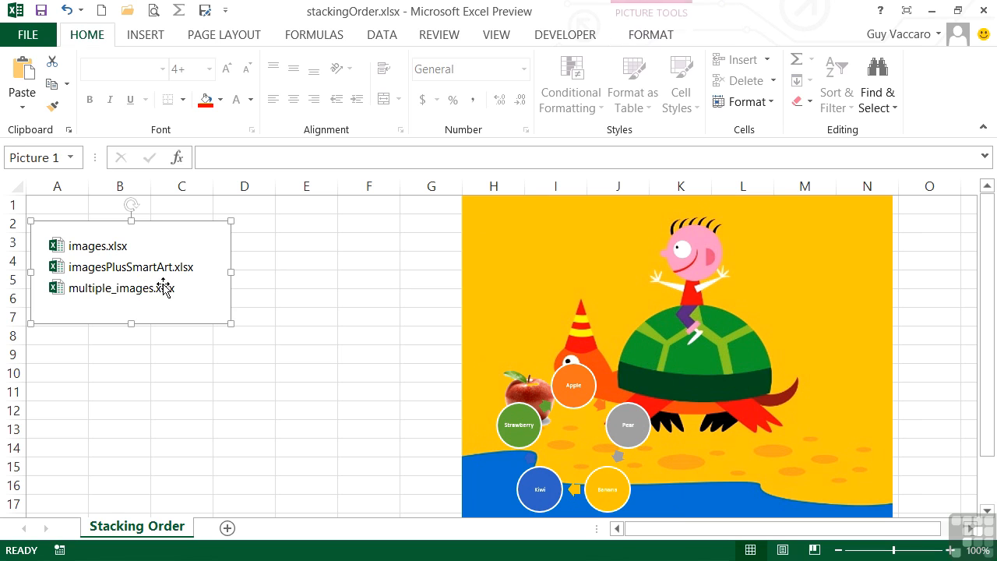
{"action": "left_click_drag", "start_coordinate": [135, 257], "coordinate": [480, 272]}
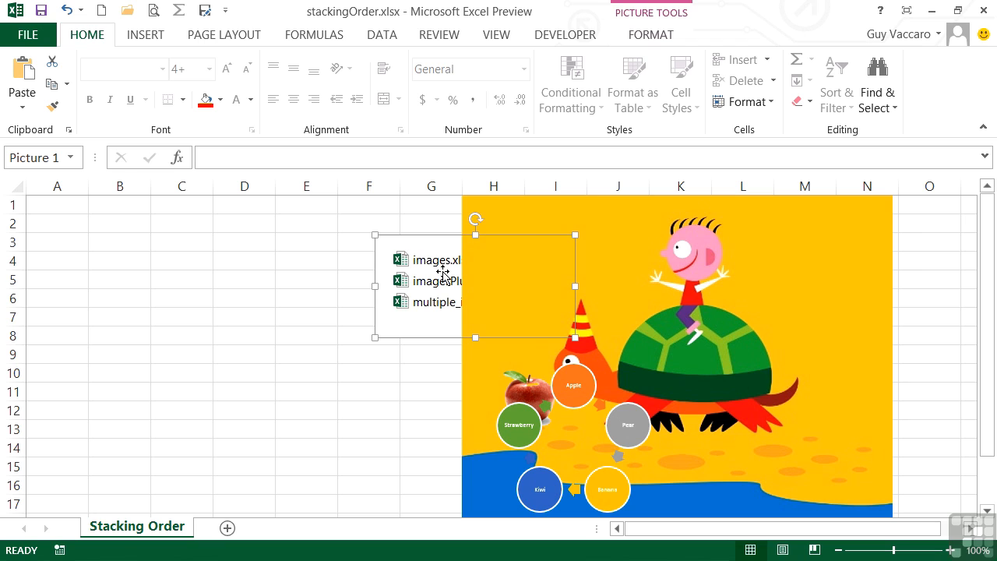
{"action": "left_click", "coordinate": [660, 35]}
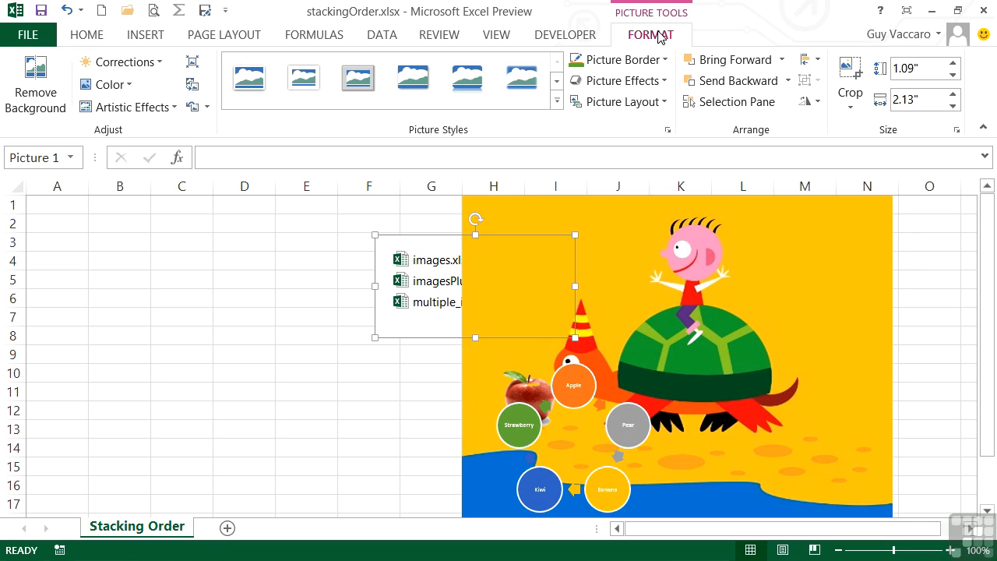
{"action": "left_click", "coordinate": [762, 63]}
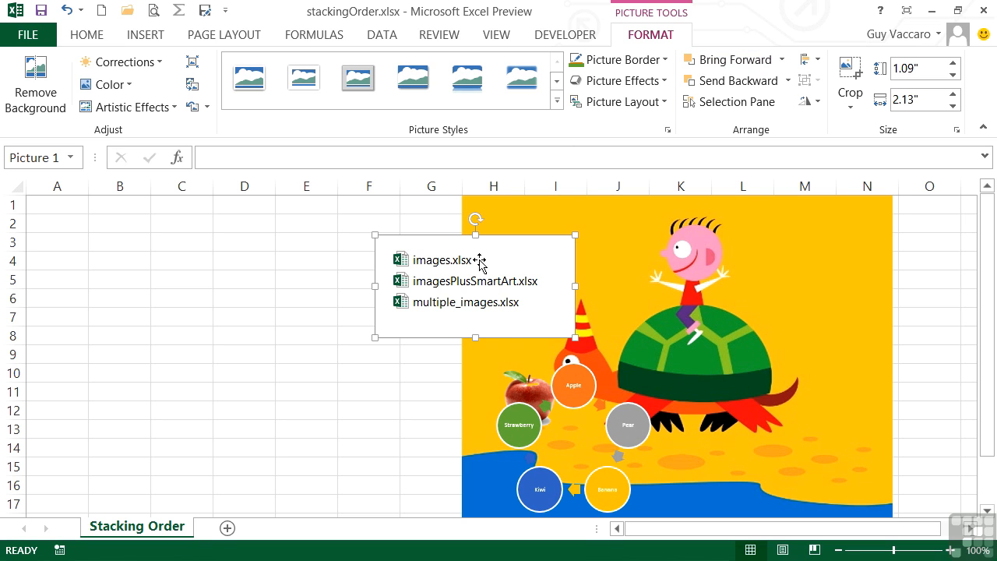
{"action": "left_click_drag", "start_coordinate": [466, 293], "coordinate": [785, 269]}
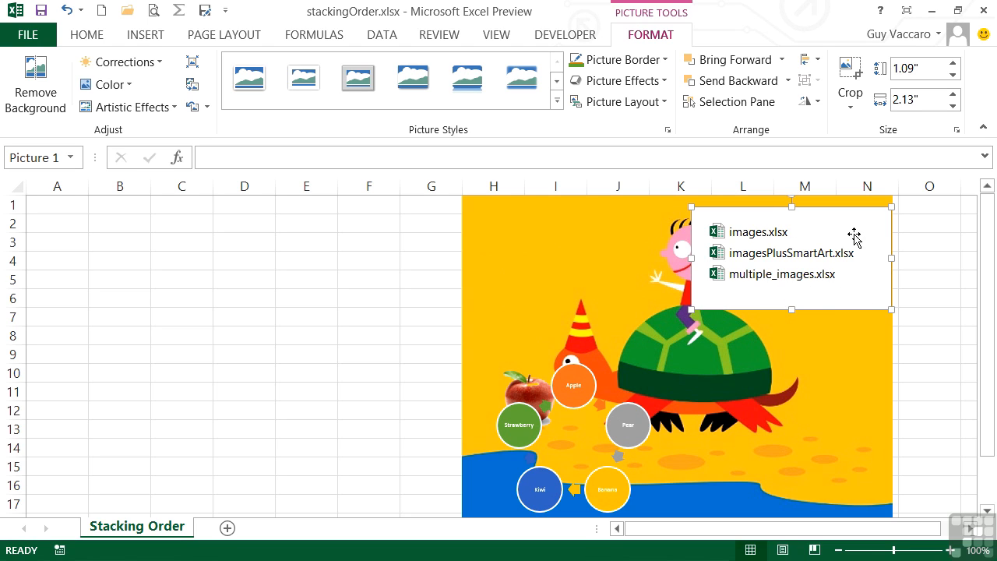
Try to strip the file-list picture's background with Remove Background, keep the changes, and undo the removal
{"action": "left_click", "coordinate": [645, 428]}
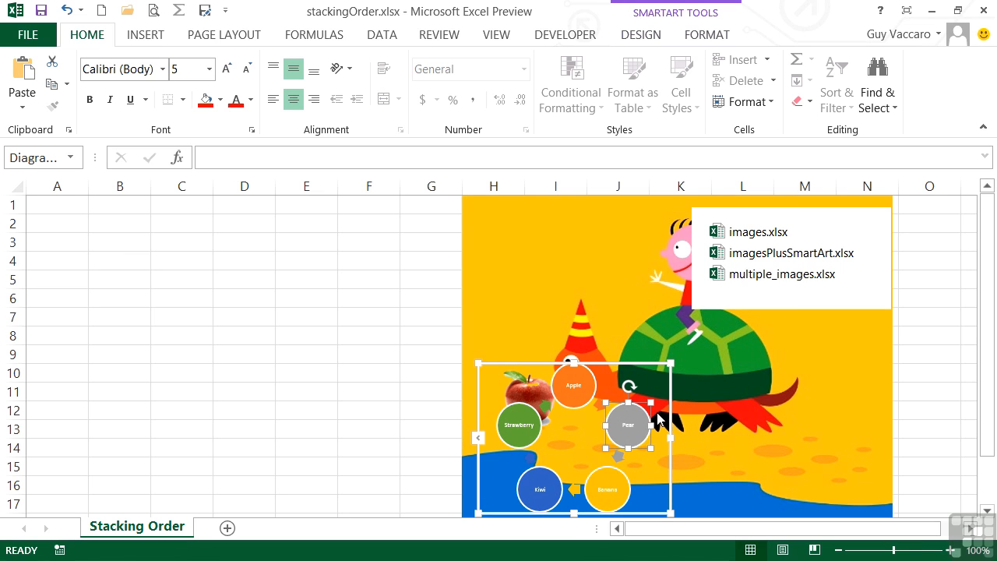
{"action": "left_click", "coordinate": [861, 271]}
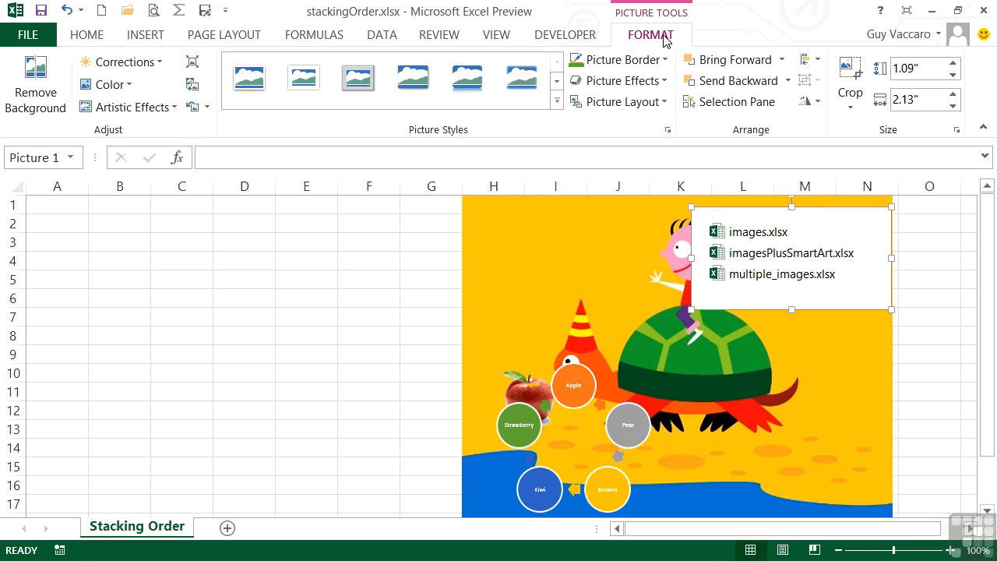
{"action": "left_click", "coordinate": [40, 99]}
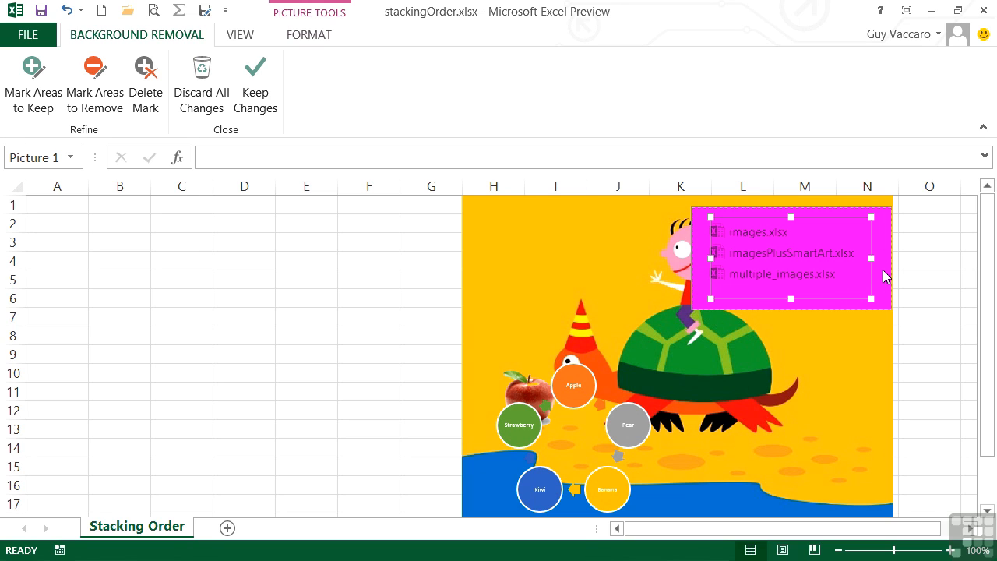
{"action": "left_click", "coordinate": [257, 90]}
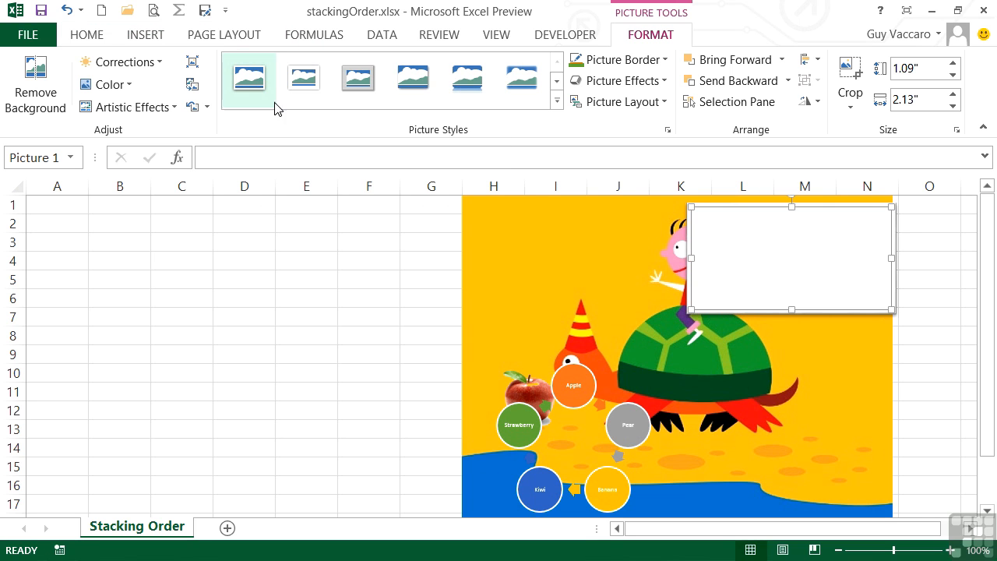
{"action": "left_click", "coordinate": [935, 278]}
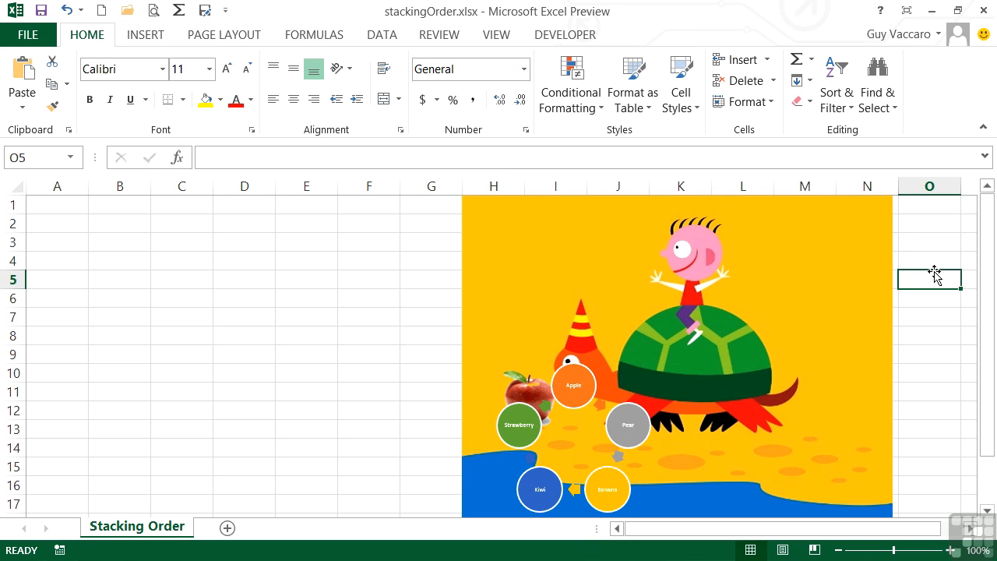
{"action": "left_click", "coordinate": [794, 268]}
{"action": "left_click", "coordinate": [794, 268]}
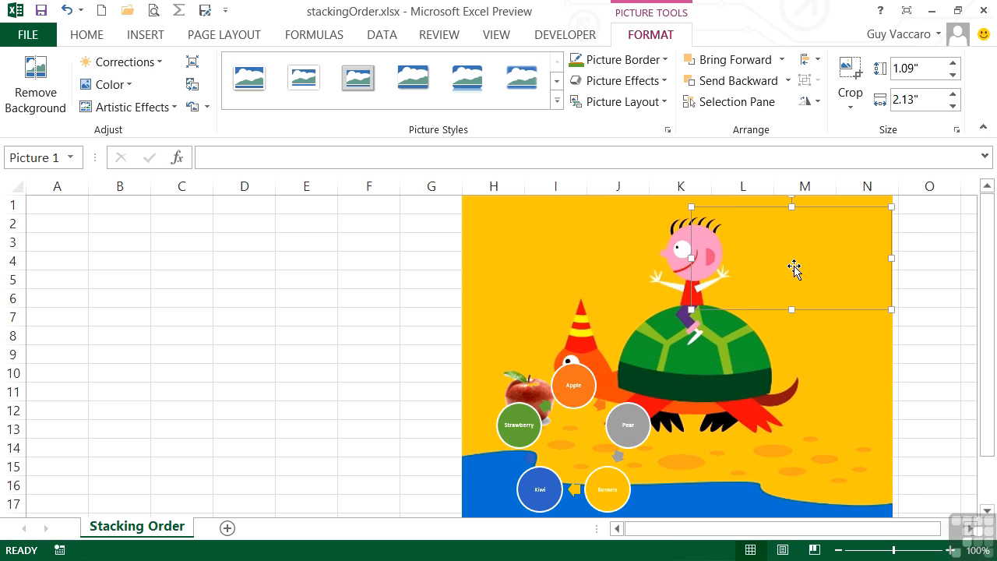
{"action": "left_click", "coordinate": [67, 12]}
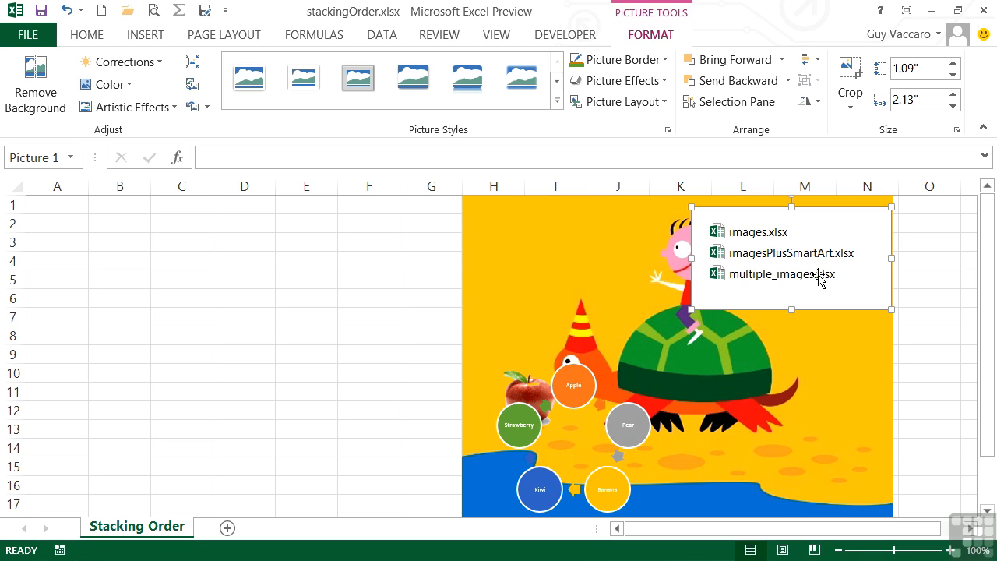
Set the white background of the file-list picture as its transparent color
{"action": "left_click", "coordinate": [128, 88]}
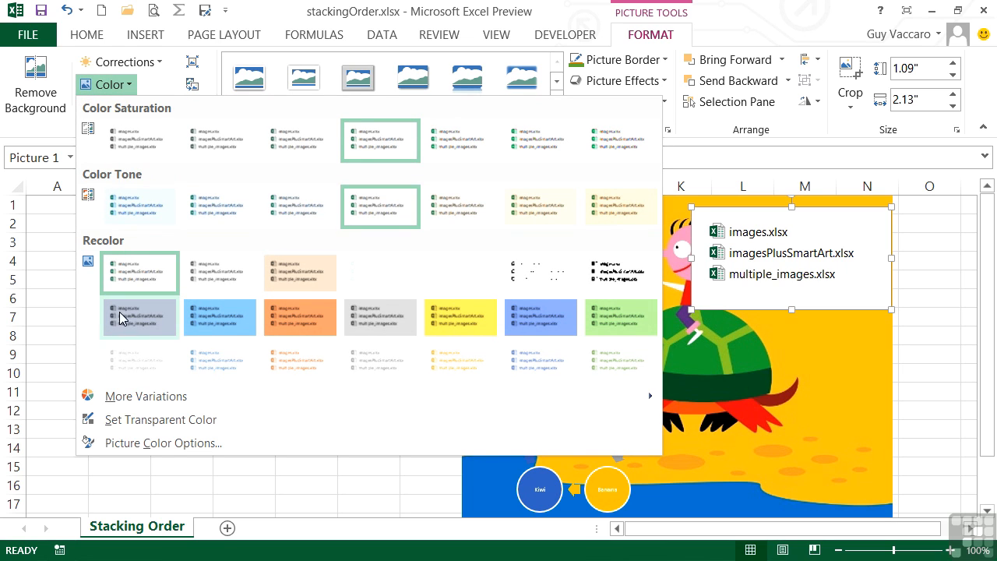
{"action": "left_click", "coordinate": [204, 423]}
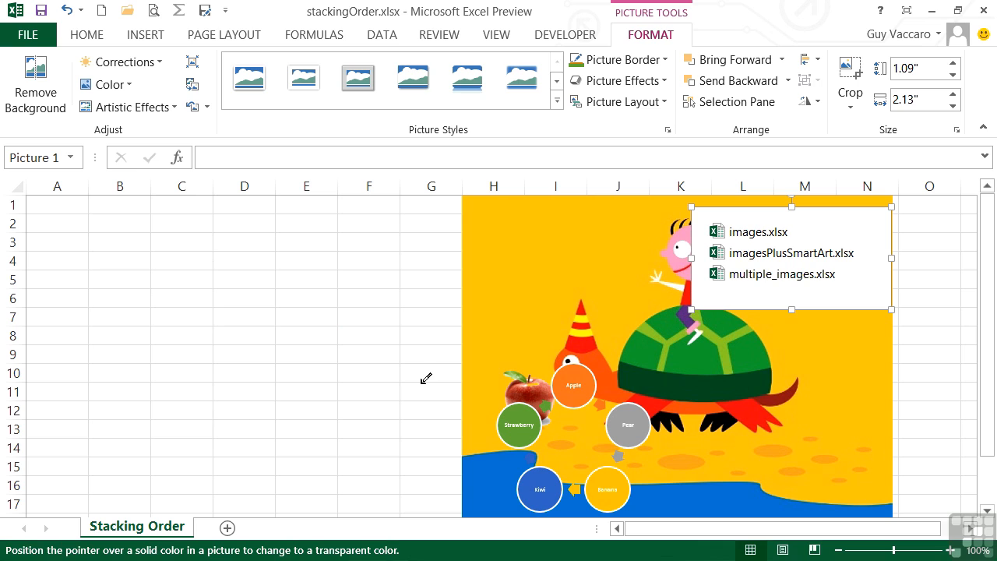
{"action": "left_click", "coordinate": [857, 290]}
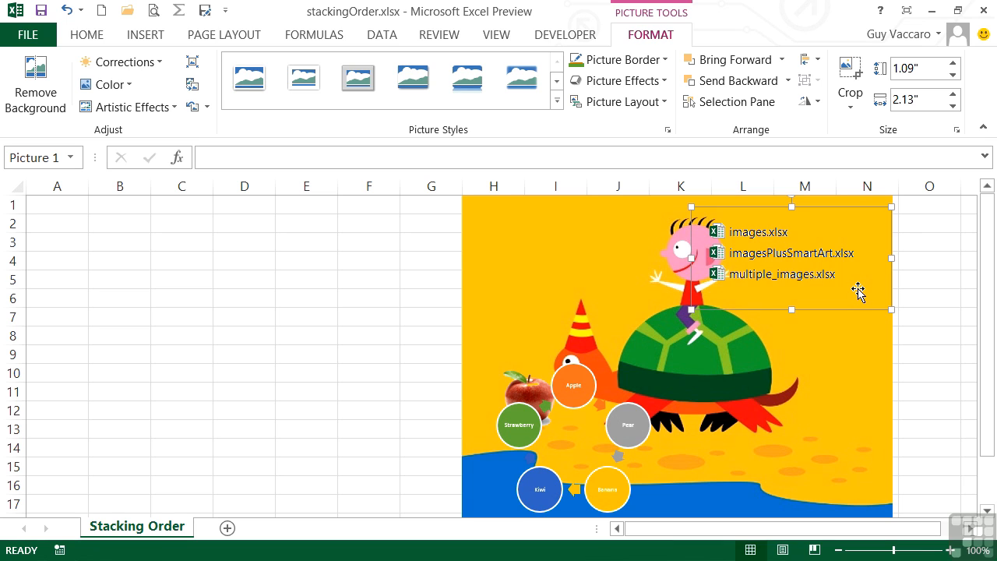
{"action": "left_click", "coordinate": [923, 298]}
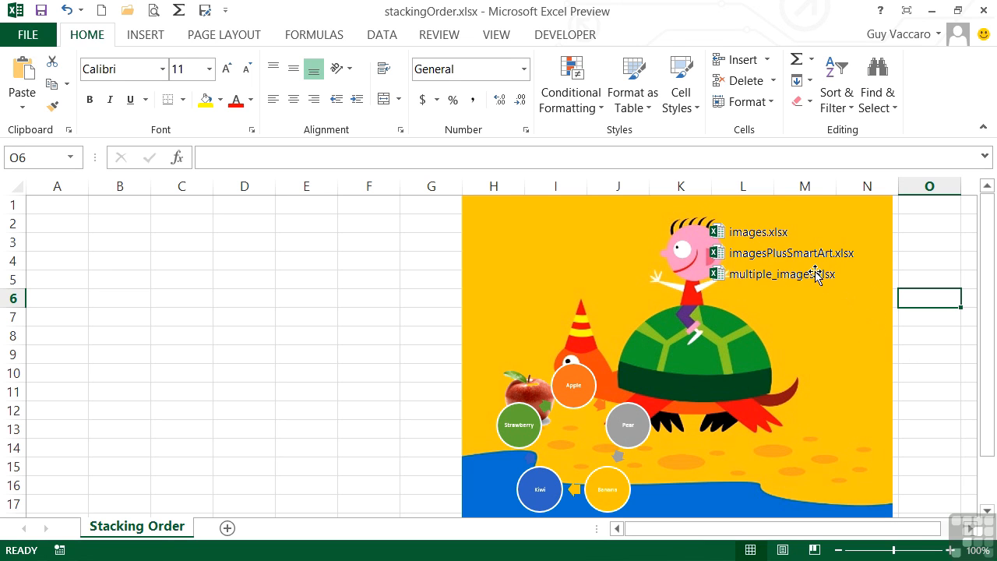
Move the file-list picture to the upper-left area of the turtle picture, beside the rider's head
{"action": "left_click", "coordinate": [816, 274]}
{"action": "left_click_drag", "start_coordinate": [818, 277], "coordinate": [622, 265]}
{"action": "left_click", "coordinate": [872, 309]}
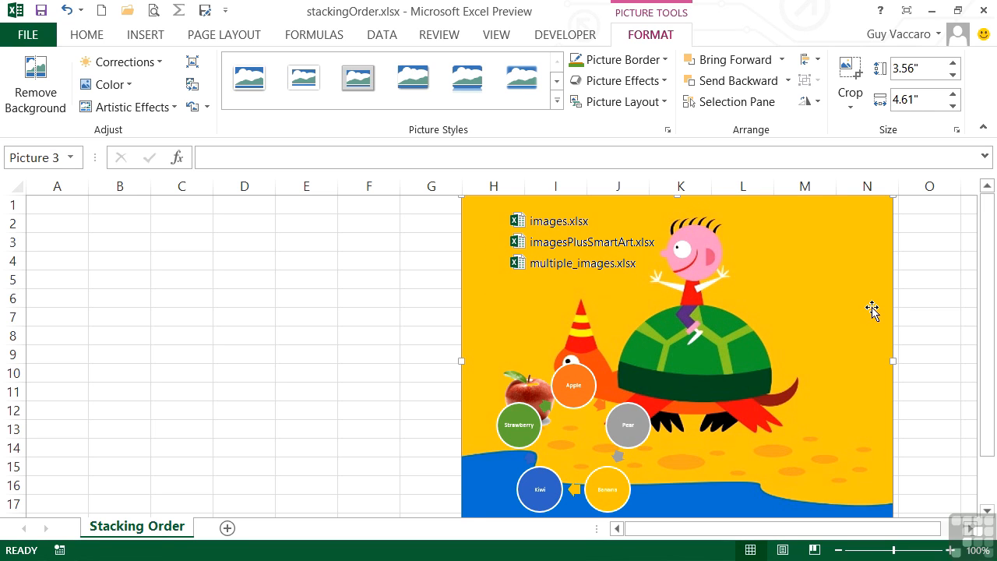